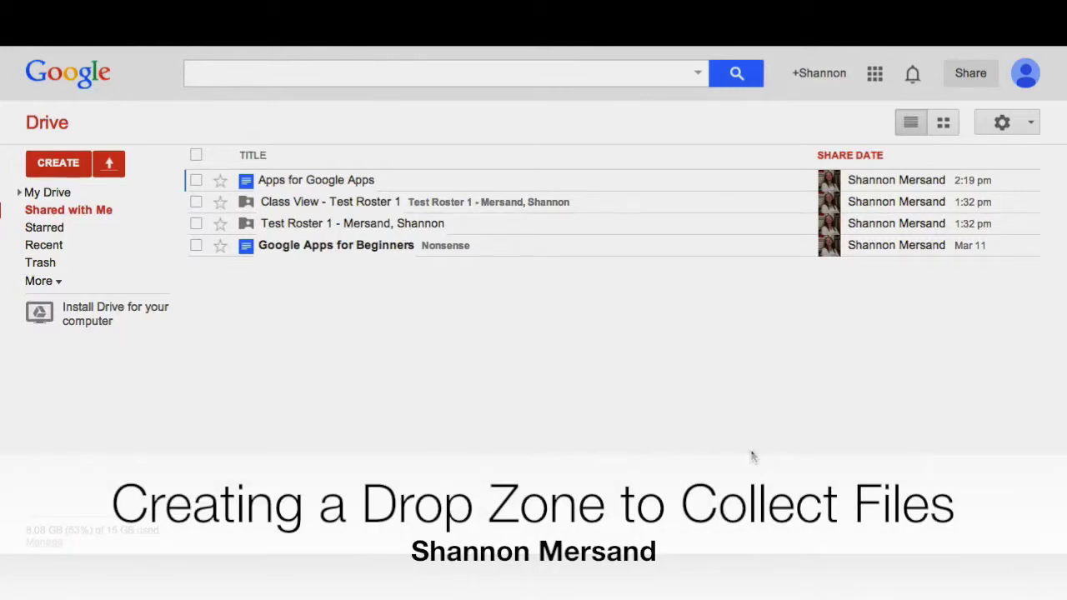
# Find the Dropzone app by searching for "dropzone" among the connectable apps and connect it to Google Drive.
pyautogui.click(72, 171)
pyautogui.click(71, 169)
pyautogui.click(166, 459)
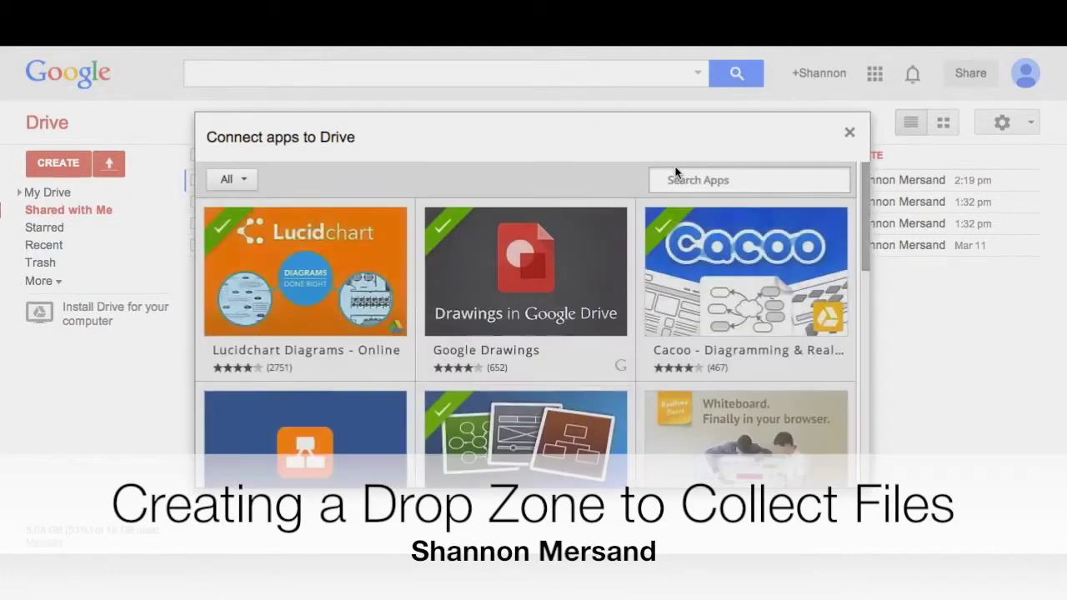
pyautogui.click(677, 177)
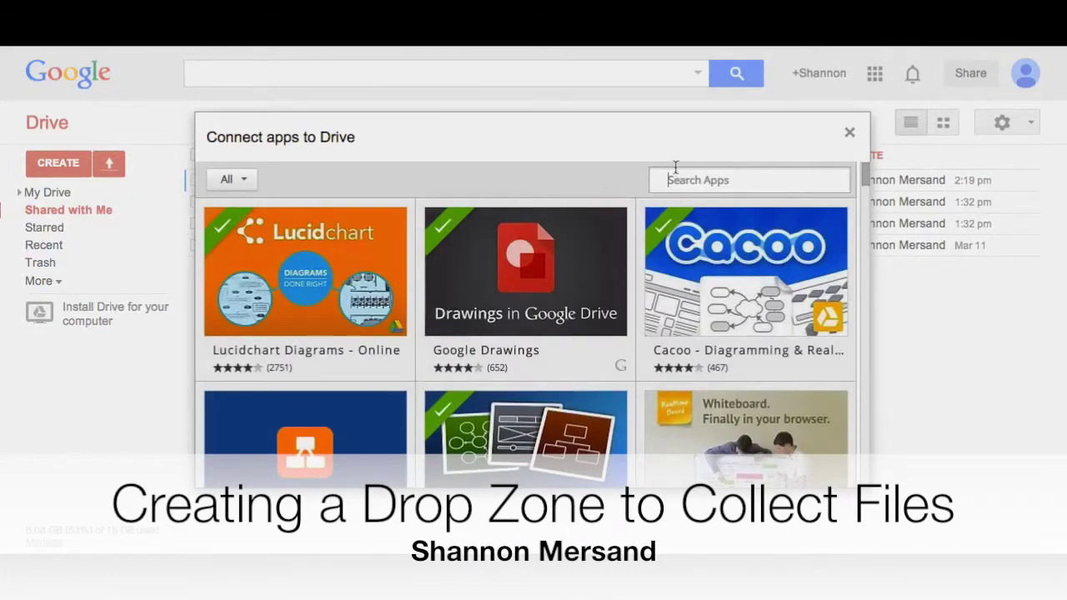
pyautogui.write('dropzone')
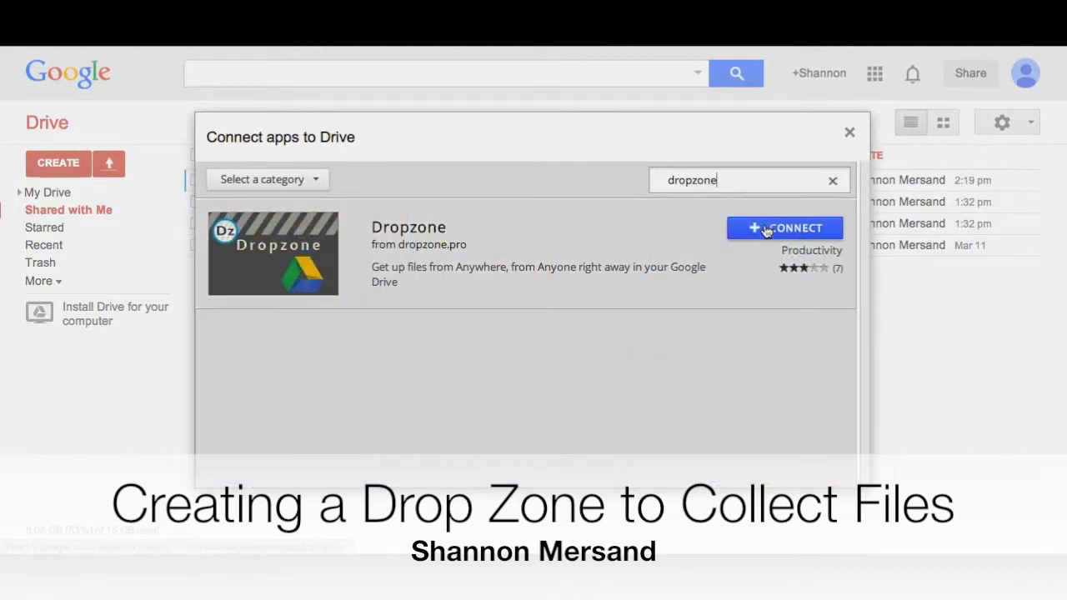
pyautogui.click(765, 231)
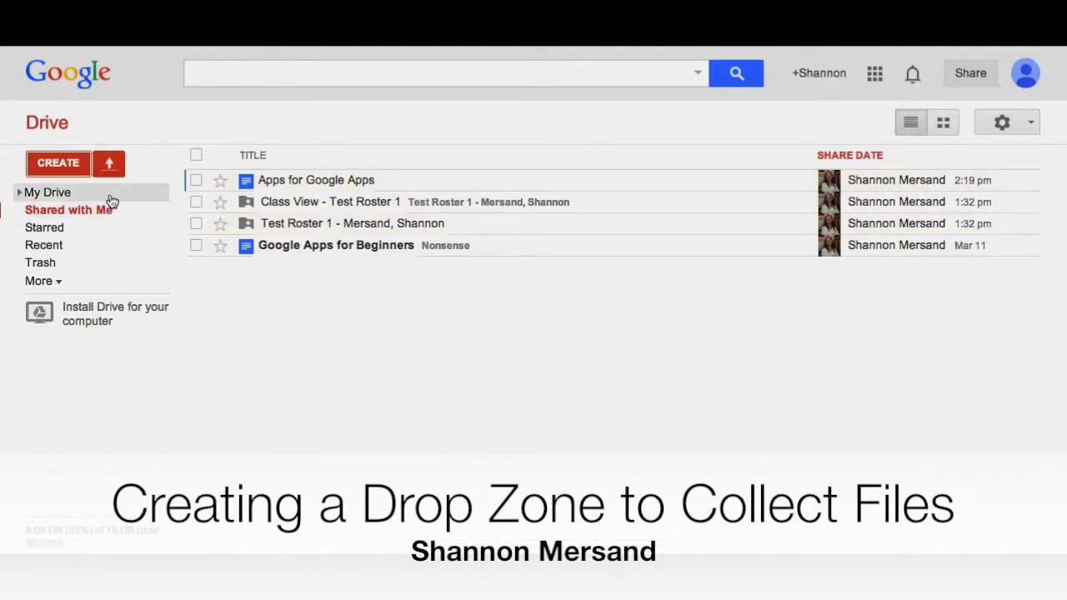
# Go to My Drive and launch Dropzone as a new item.
pyautogui.click(41, 192)
pyautogui.click(46, 170)
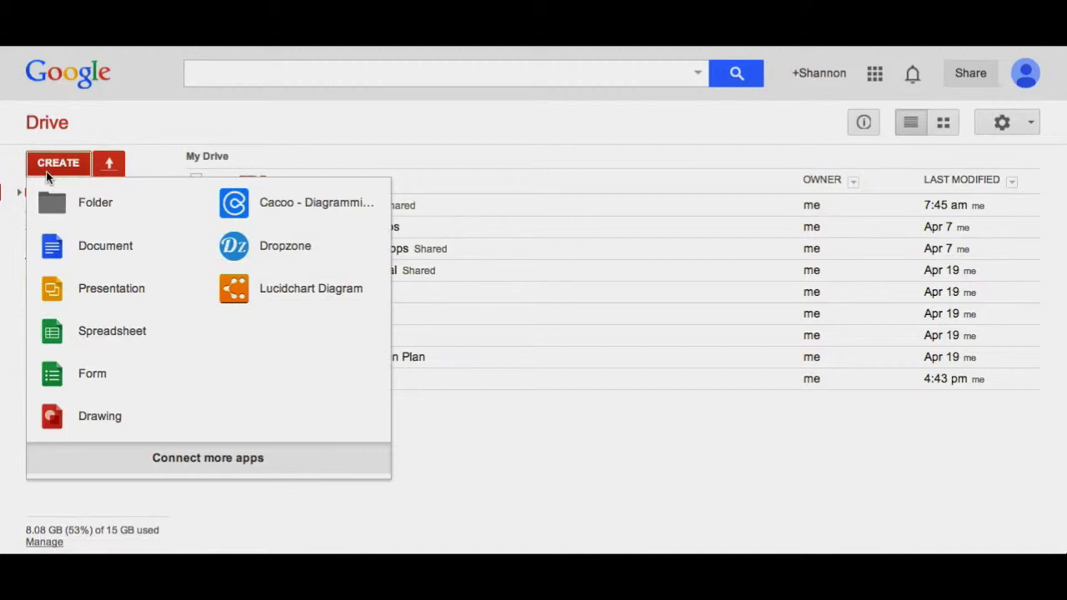
pyautogui.click(257, 246)
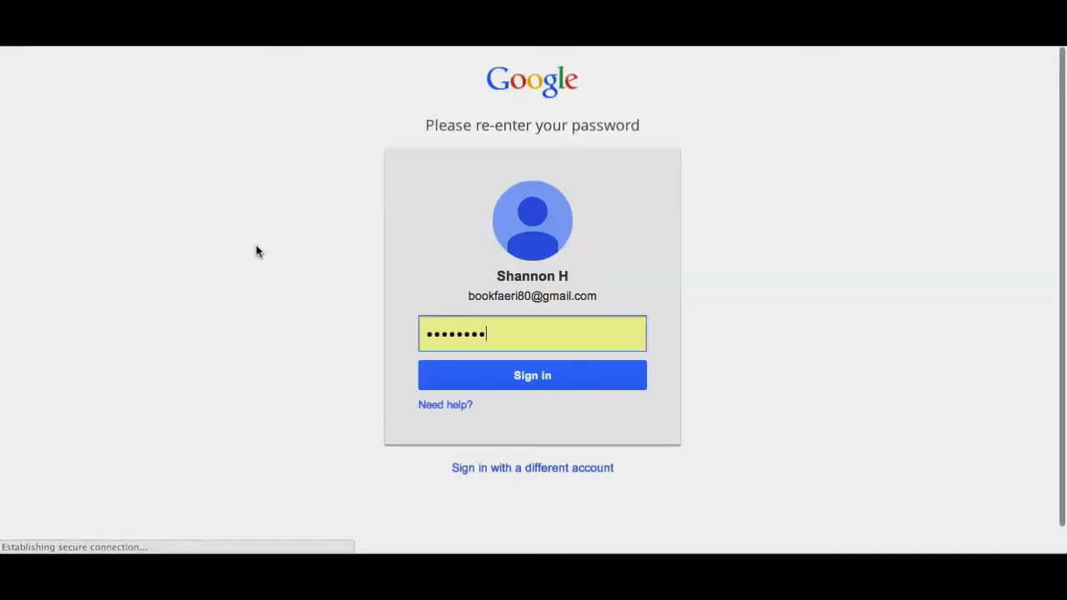
# Sign in with the prefilled account password, grant Dropzone the requested account permissions, and dismiss its welcome message.
pyautogui.click(496, 374)
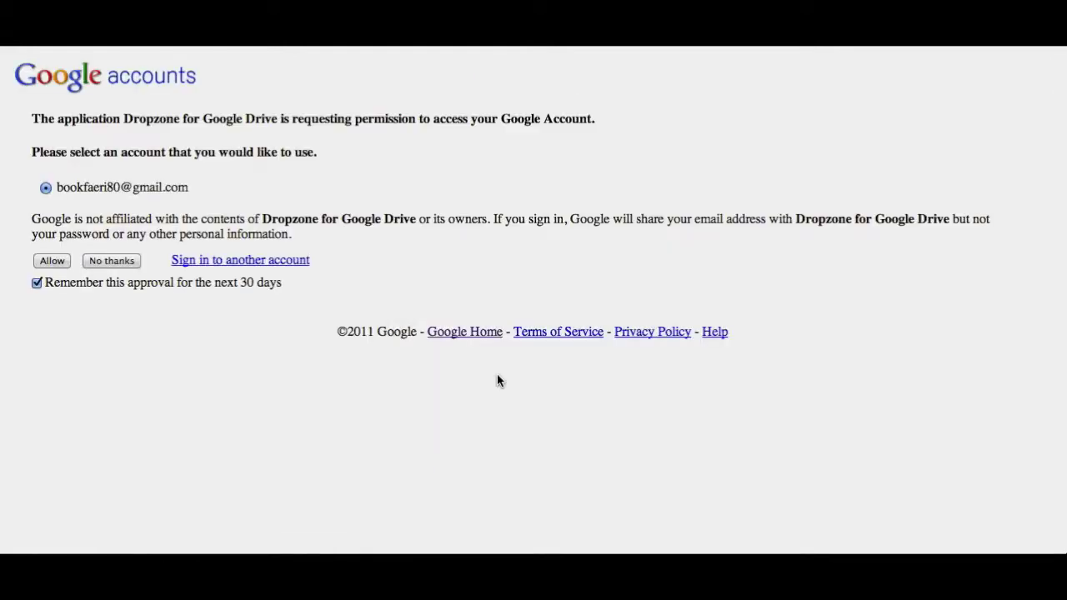
pyautogui.click(51, 261)
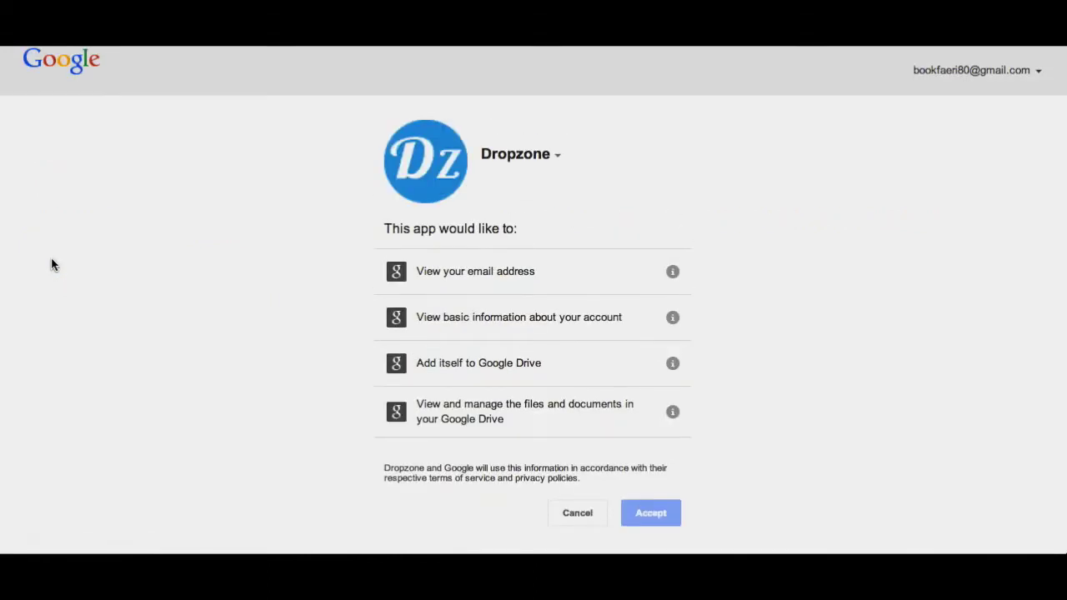
pyautogui.click(662, 506)
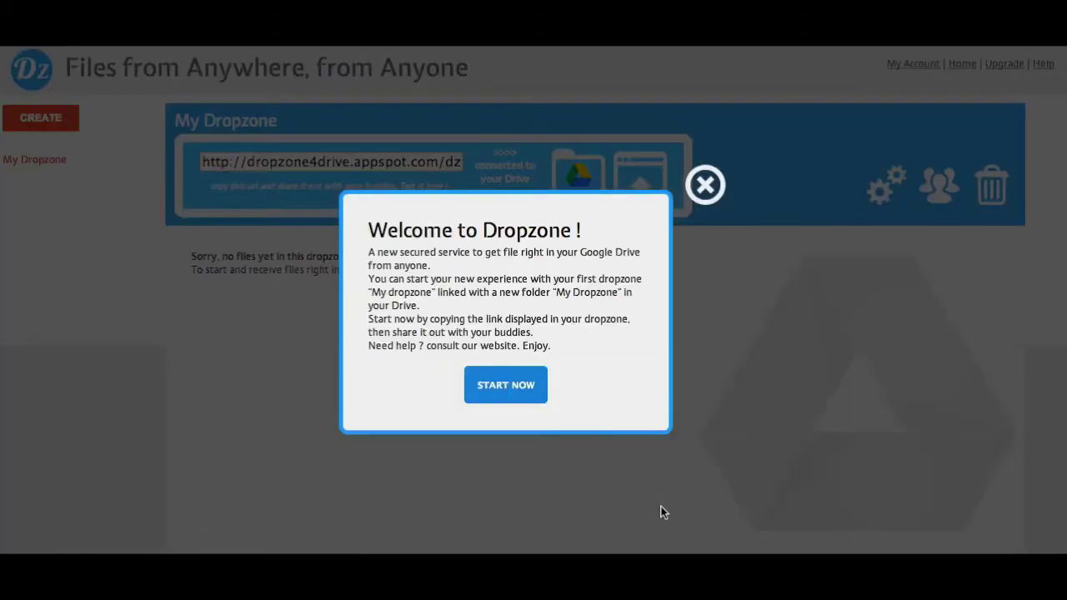
pyautogui.click(504, 385)
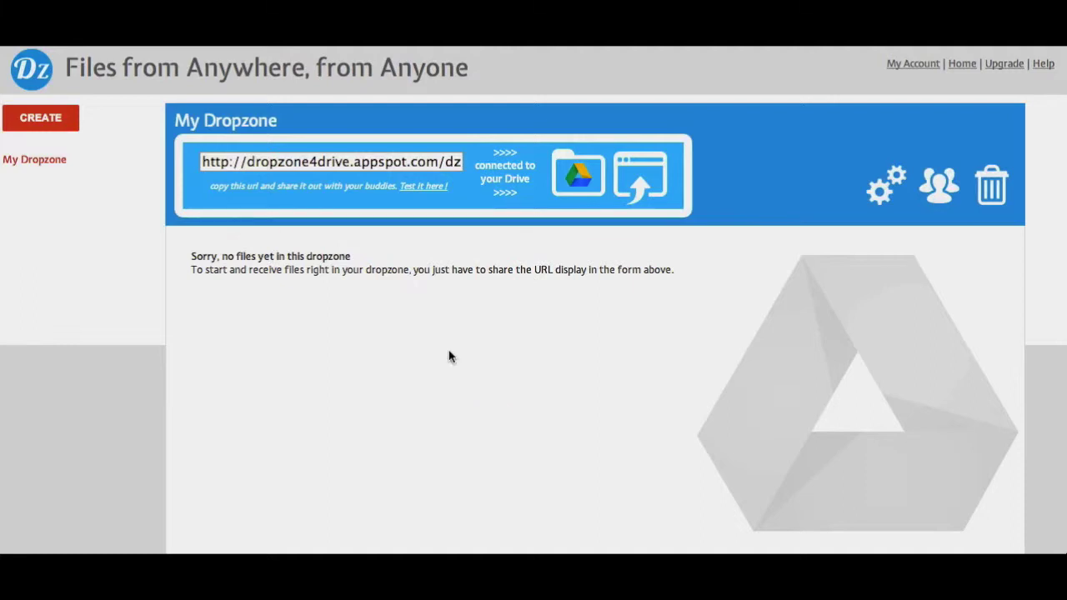
# Create a new dropzone named "English 10 DropZone" with the description "Homework Srop Box".
pyautogui.click(59, 126)
pyautogui.click(380, 253)
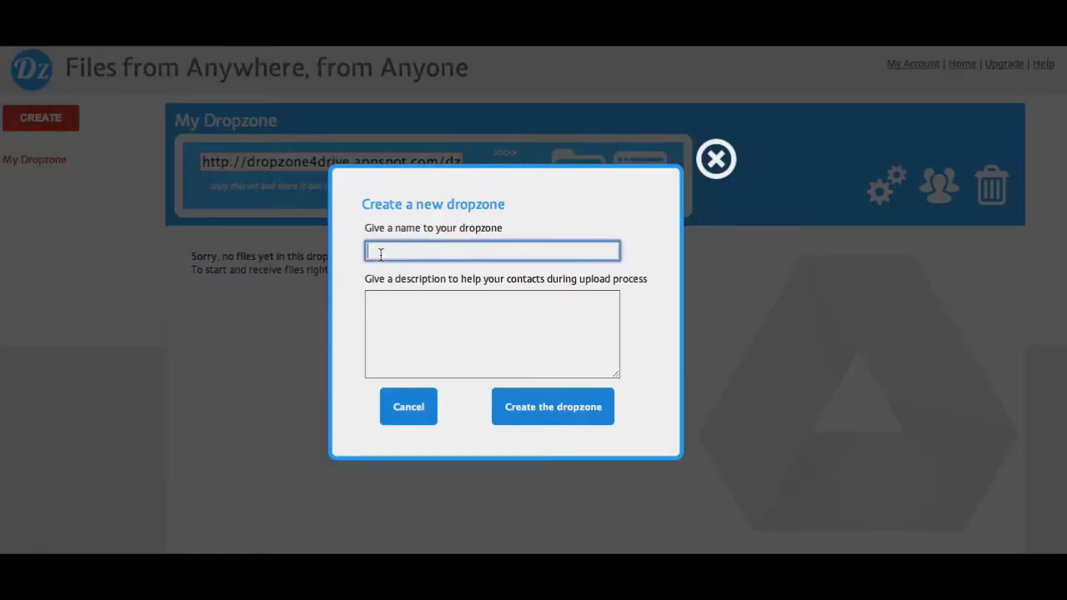
pyautogui.write('English 10 DropZone')
pyautogui.click(399, 315)
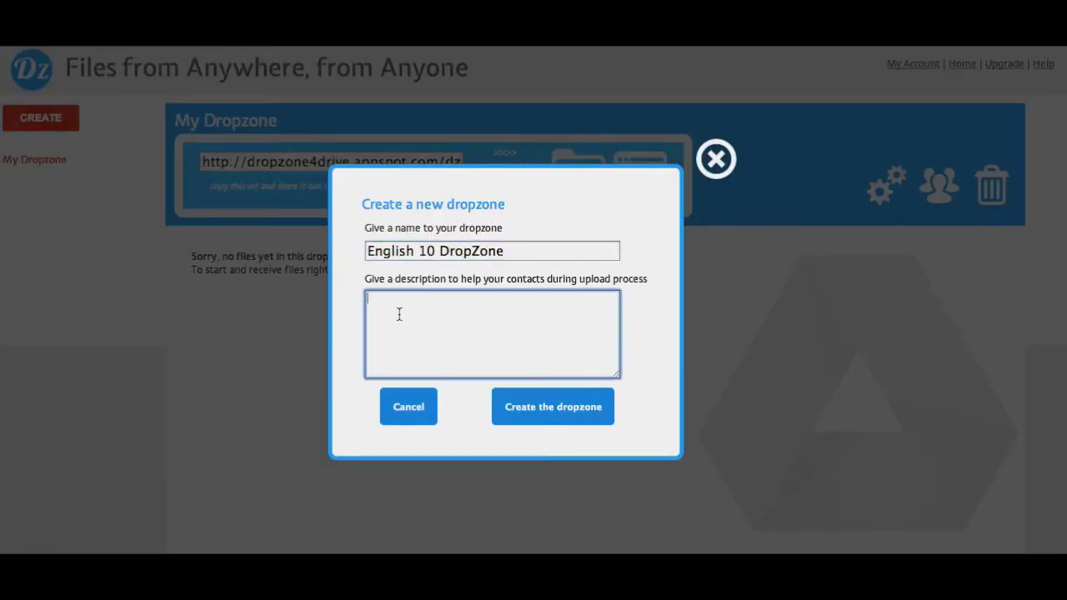
pyautogui.write('Homework Srop Box')
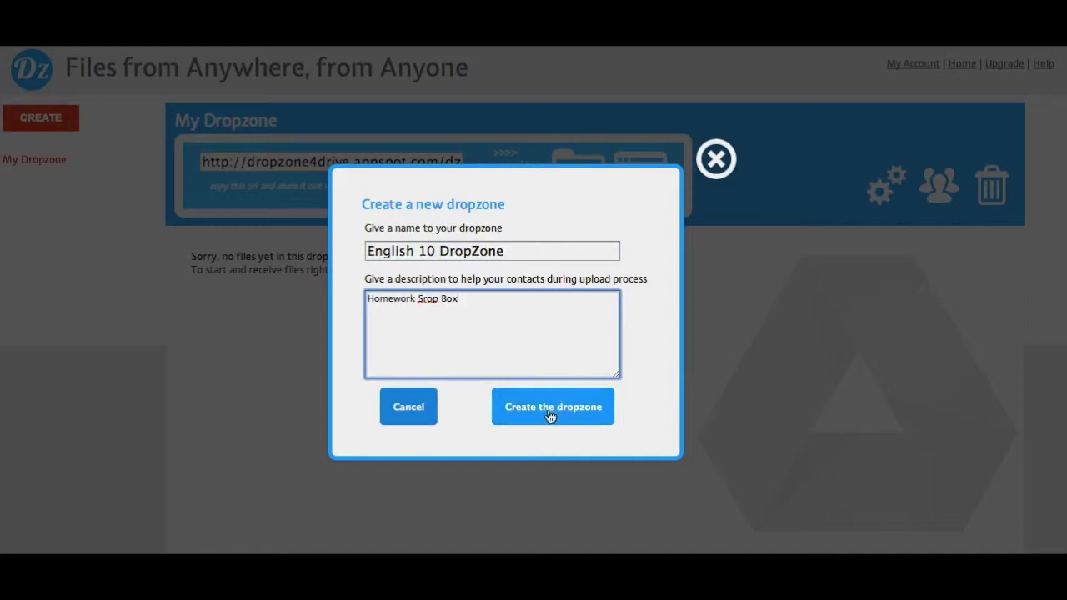
pyautogui.click(550, 415)
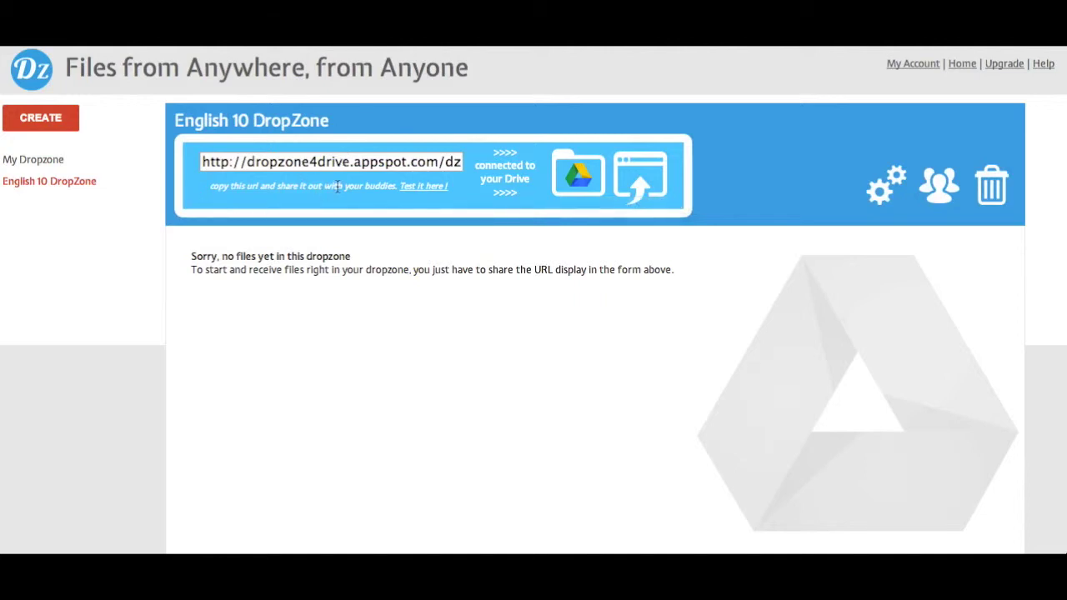
# Open the English 10 DropZone upload page and enter "Test Assignment" as the name and "Here is my Homework!" as the comment.
pyautogui.click(326, 171)
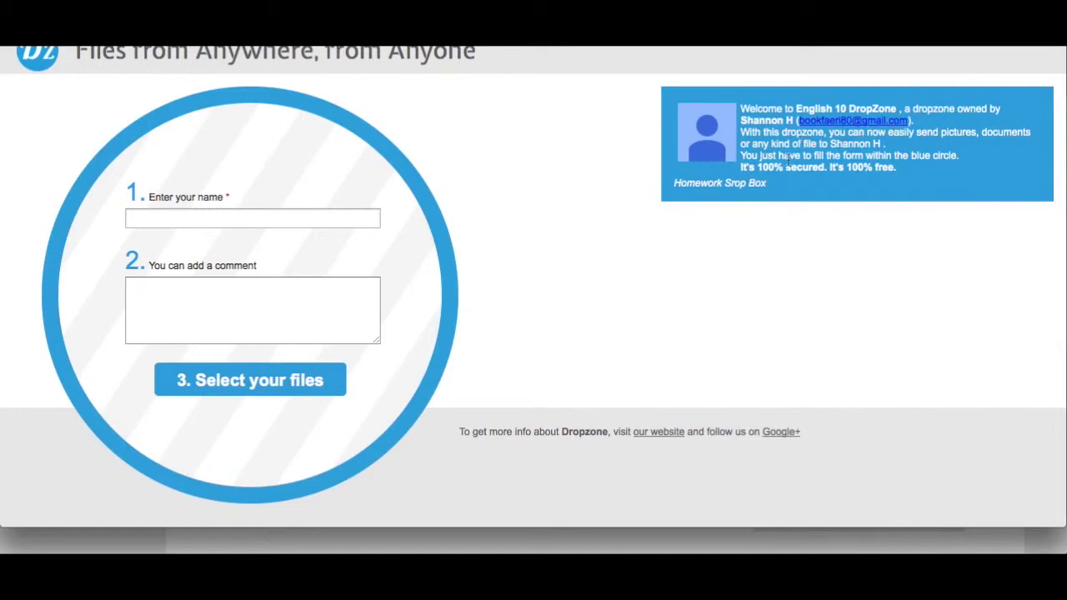
pyautogui.click(255, 216)
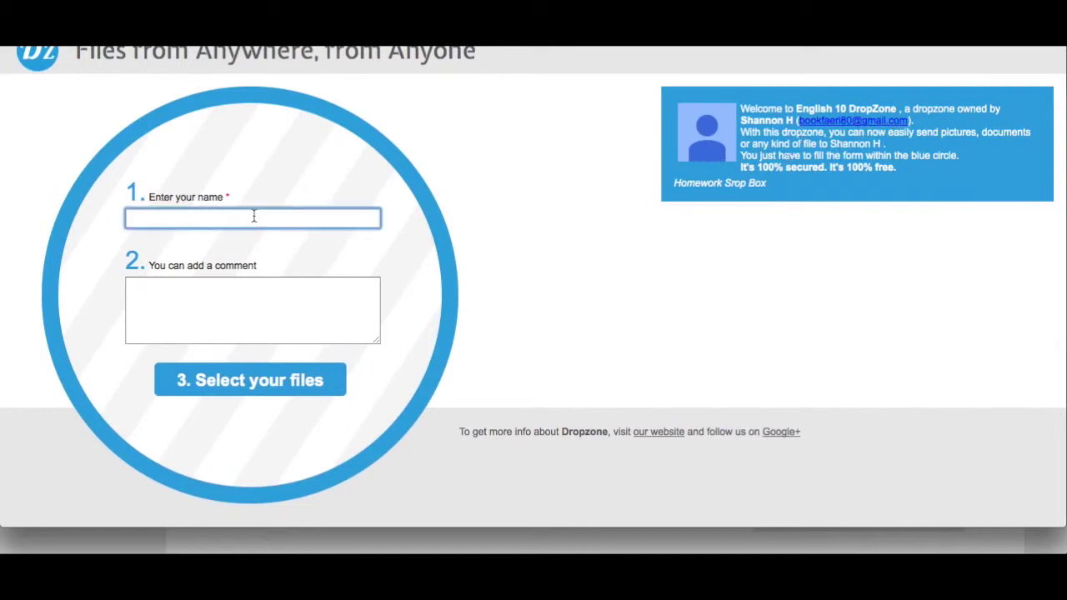
pyautogui.write('Test Assignmetn')
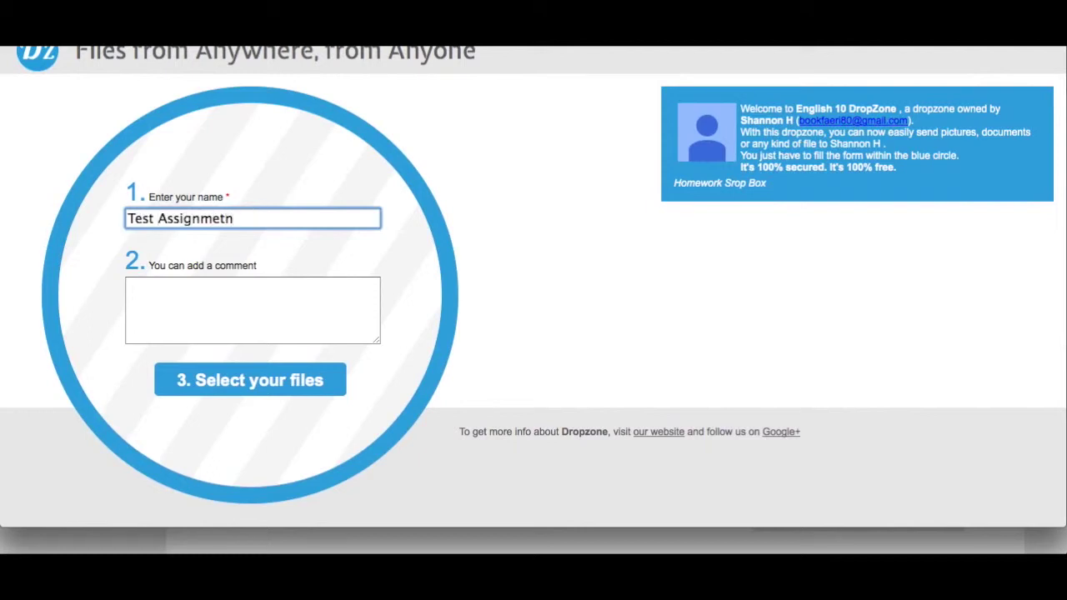
pyautogui.press('BackSpace')
pyautogui.press('BackSpace')
pyautogui.write('nt')
pyautogui.click(193, 310)
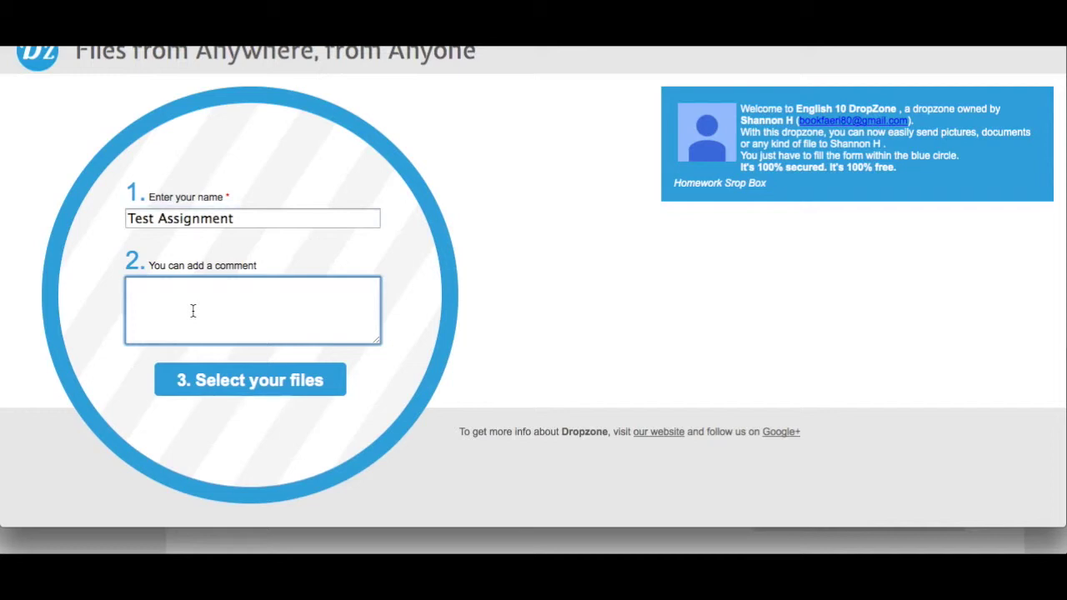
pyautogui.write('Here is my Homework!')
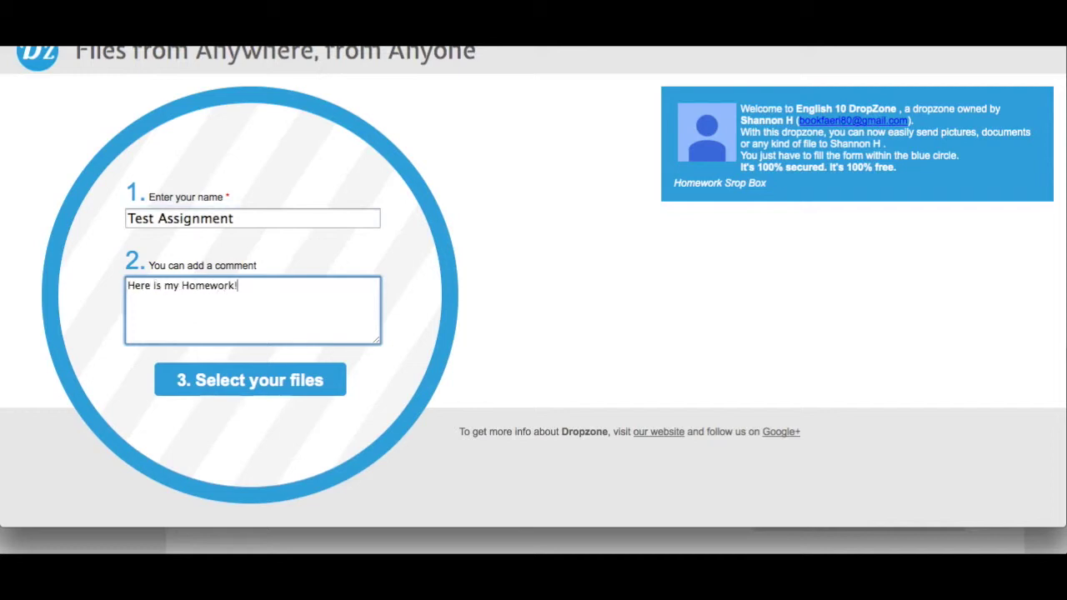
# Upload presenting.jpg from the Desktop to the dropzone and open the My Dropzone folder in Google Drive.
pyautogui.click(193, 383)
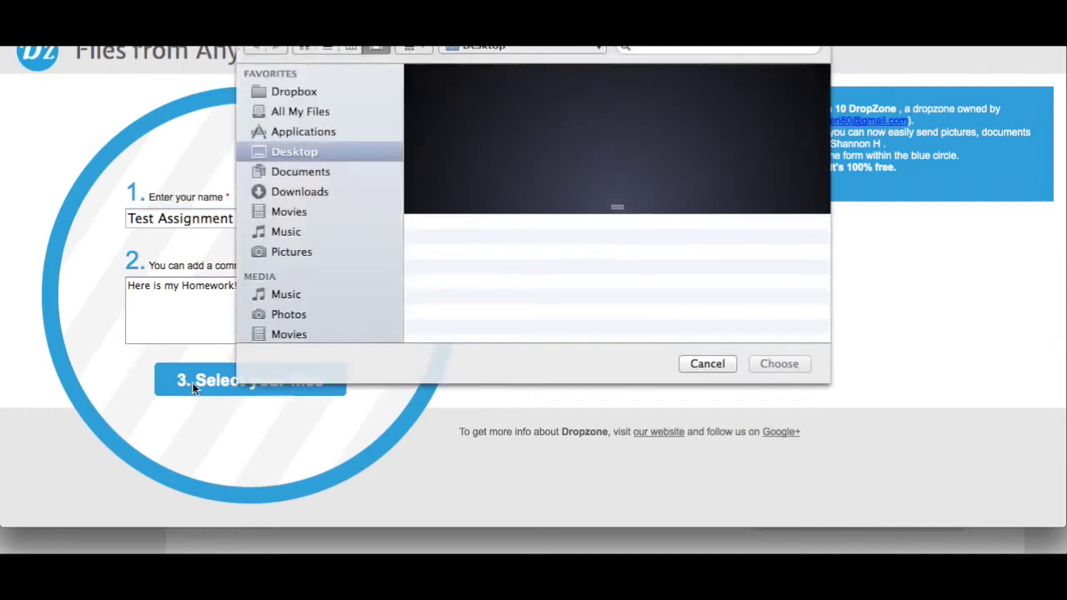
pyautogui.scroll(-10, 616, 280)
pyautogui.click(500, 299)
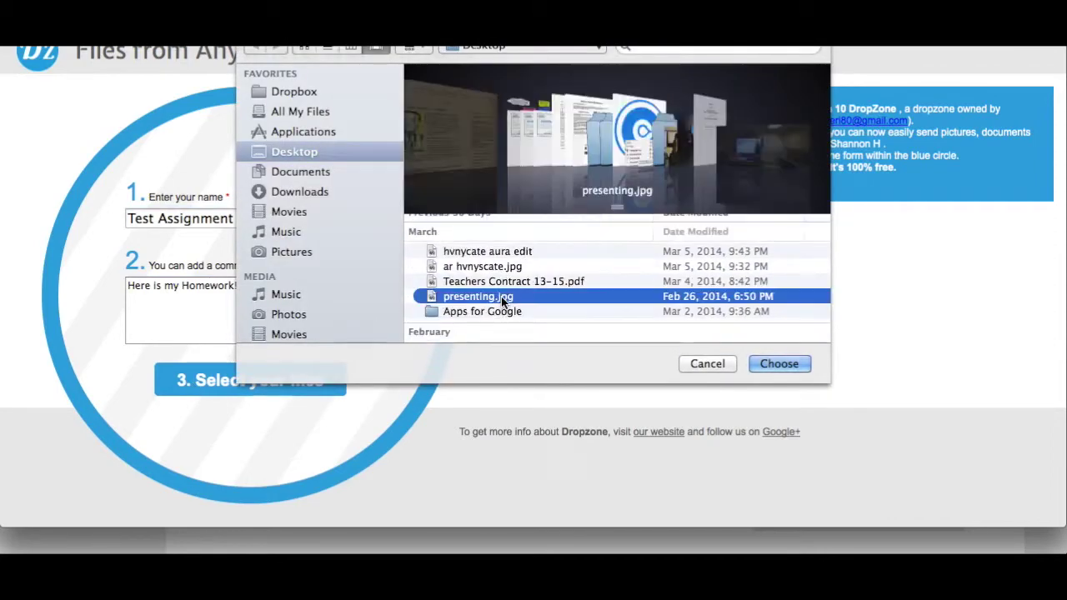
pyautogui.doubleClick(501, 297)
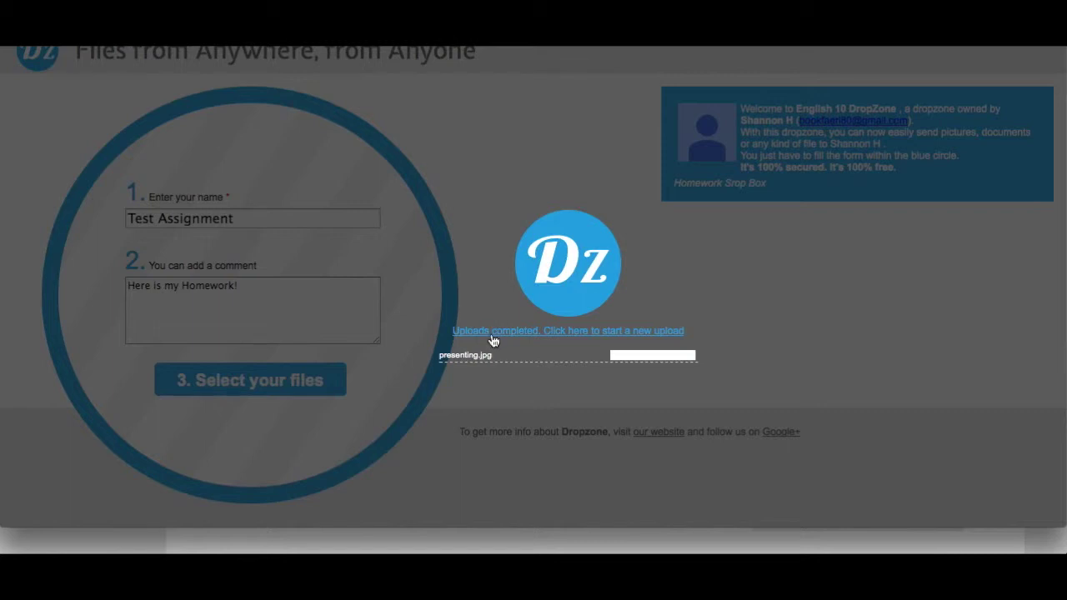
pyautogui.click(579, 331)
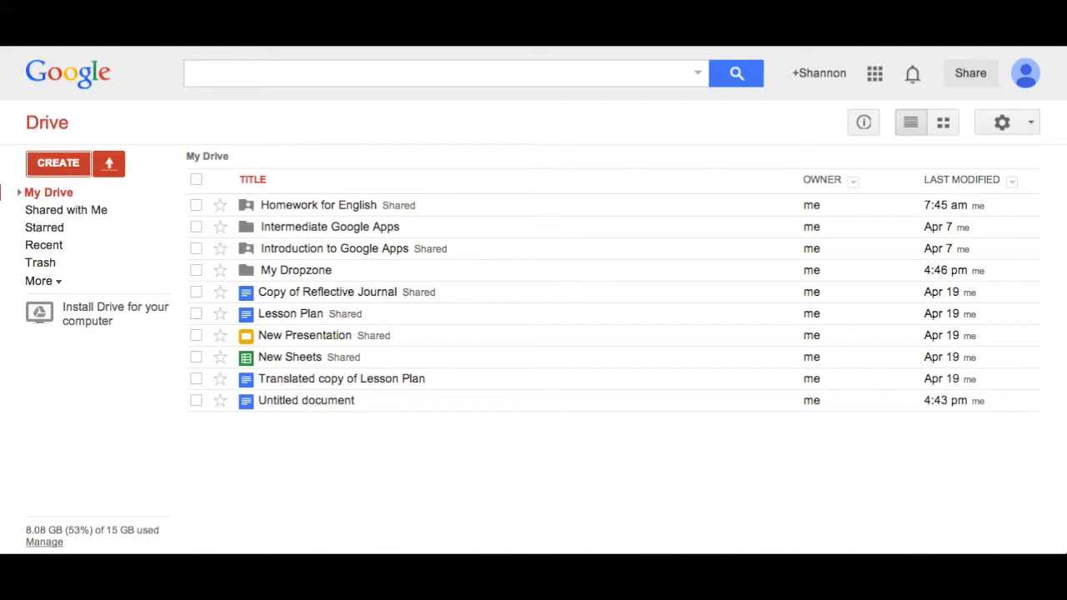
pyautogui.click(276, 272)
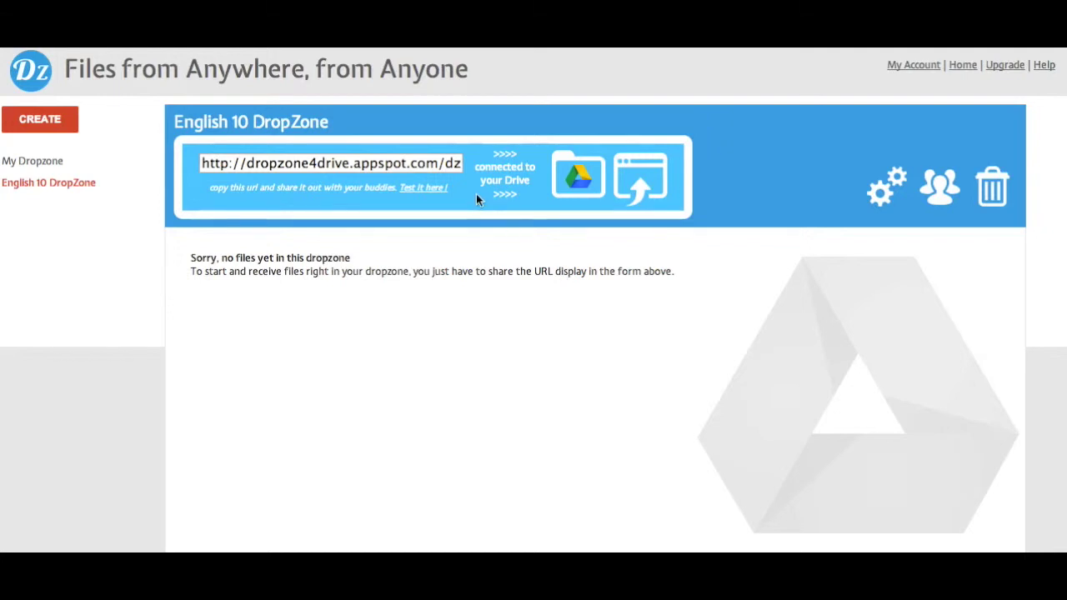
# In Dropzone, examine the English 10 DropZone properties, including the additional options and the Drive folders available for linking.
pyautogui.click(876, 195)
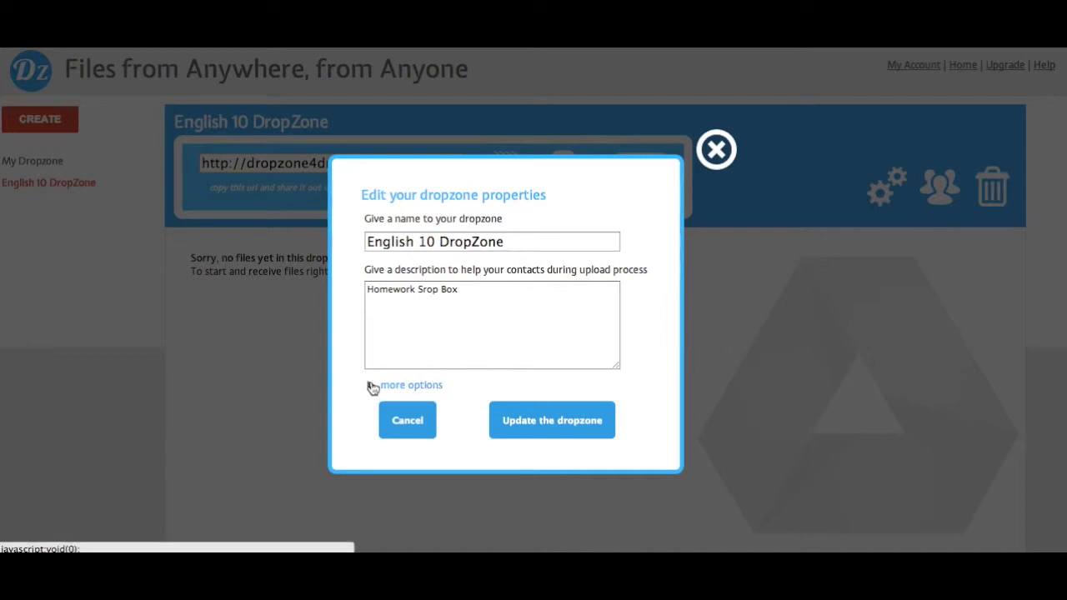
pyautogui.click(372, 386)
pyautogui.scroll(-2, 372, 388)
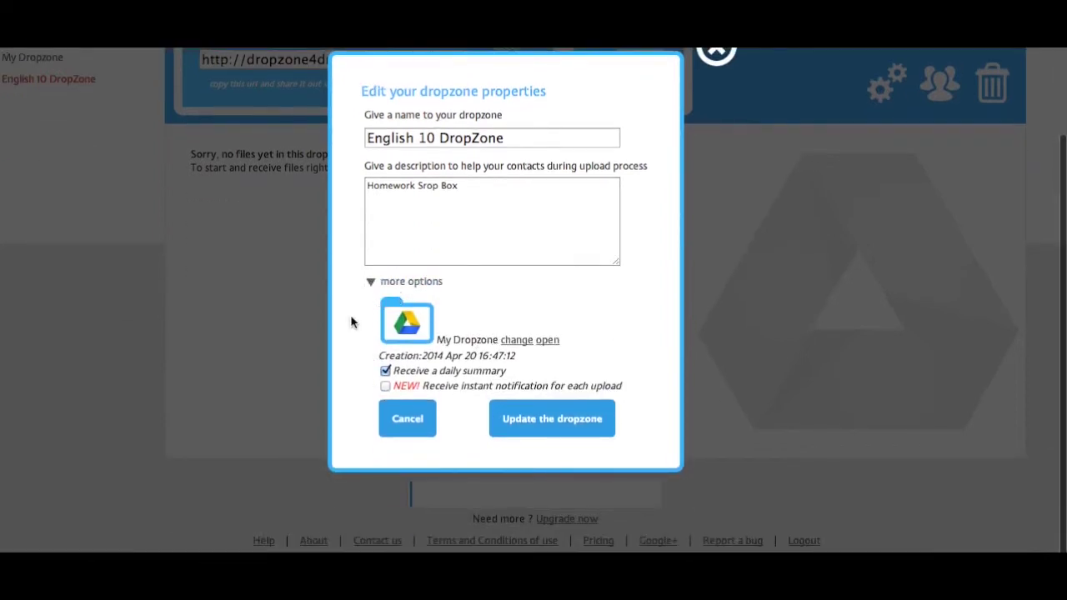
pyautogui.click(506, 348)
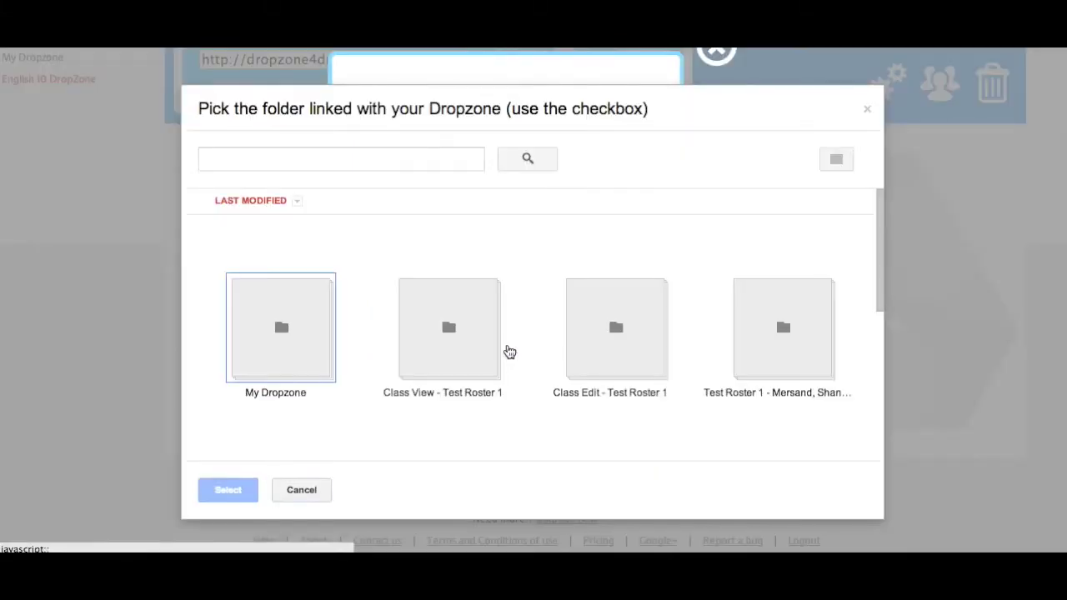
pyautogui.scroll(-3, 401, 330)
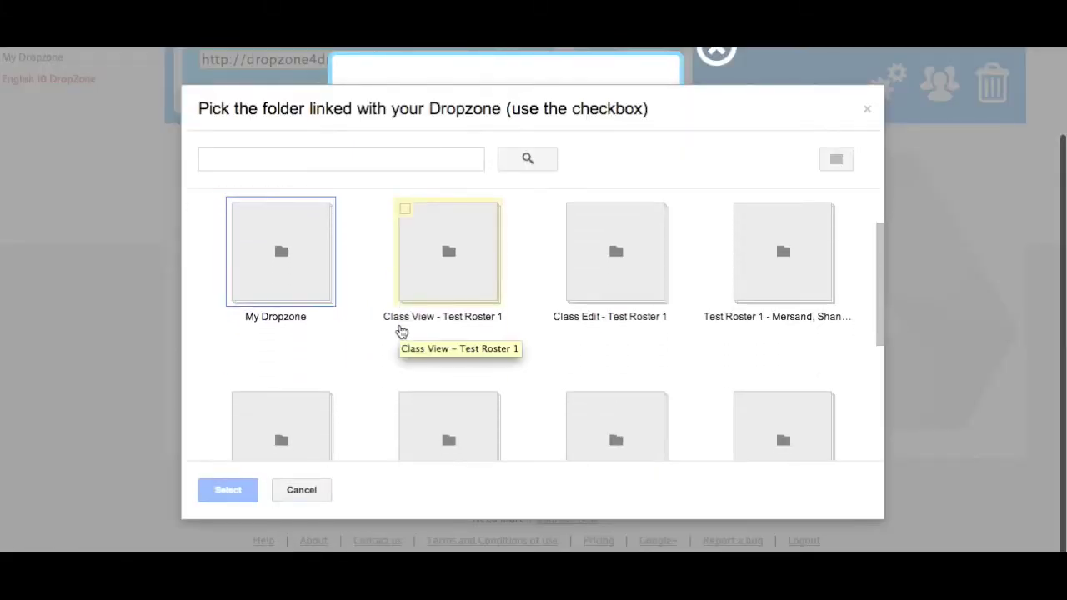
pyautogui.scroll(-3, 401, 330)
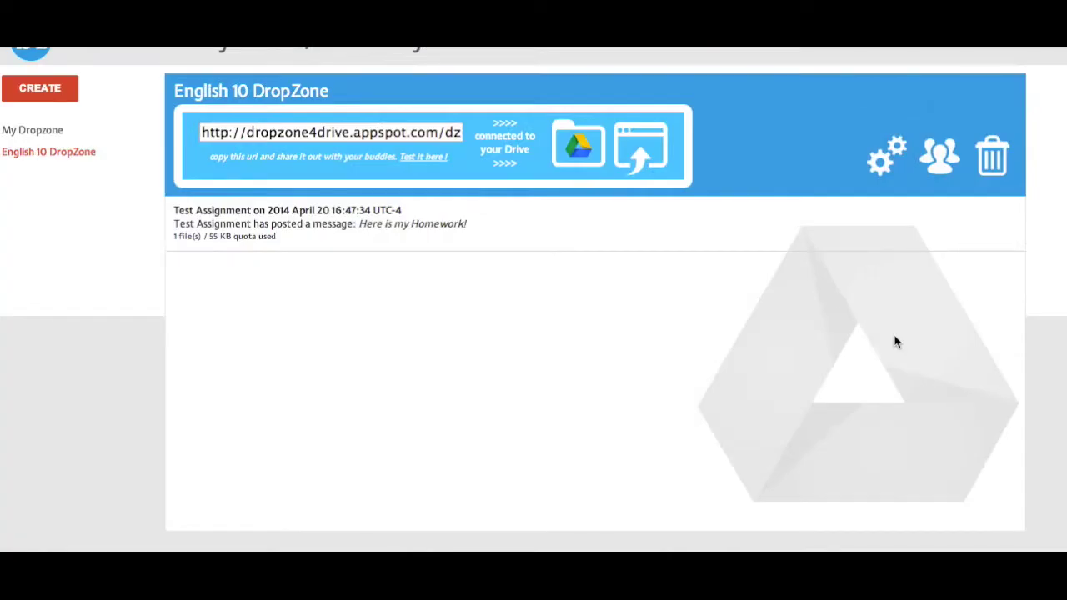
pyautogui.scroll(1, 894, 340)
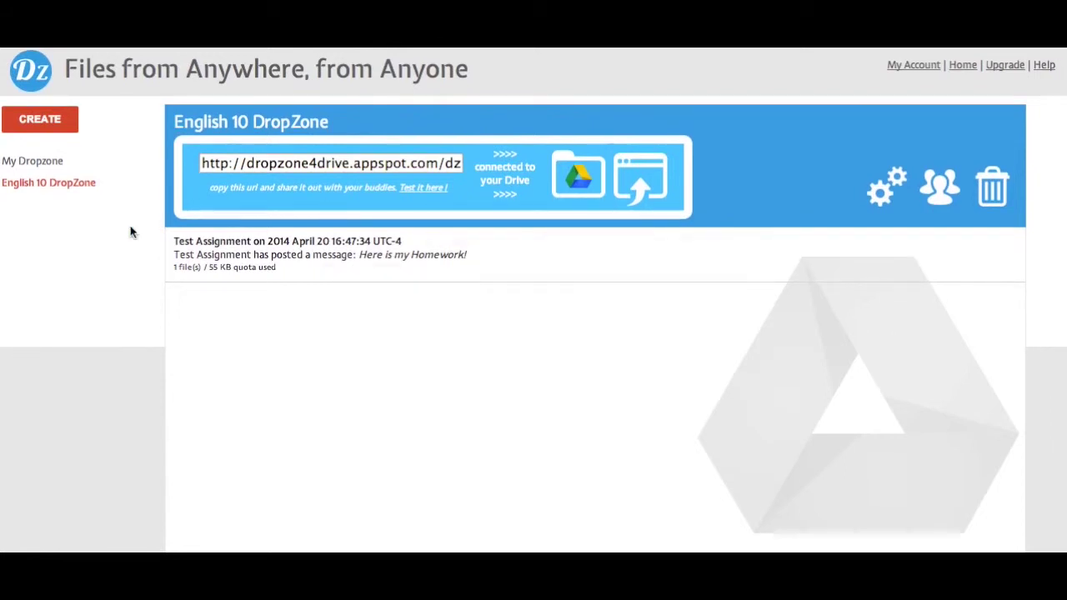
# Select the English 10 DropZone and open the configuration of its embeddable website gadget.
pyautogui.click(109, 183)
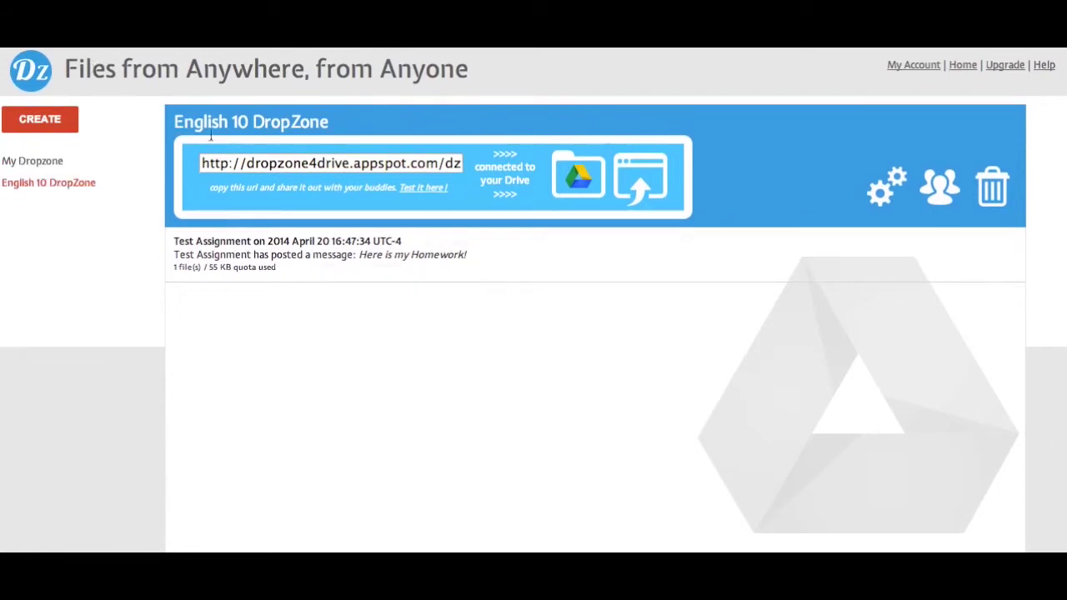
pyautogui.click(83, 185)
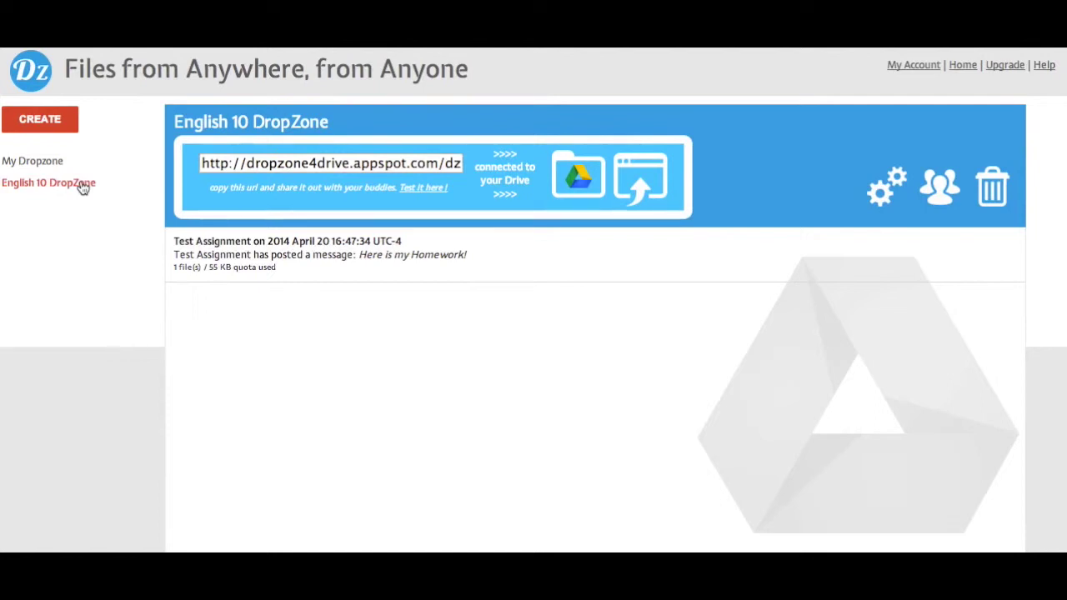
pyautogui.click(948, 193)
pyautogui.scroll(-1, 474, 319)
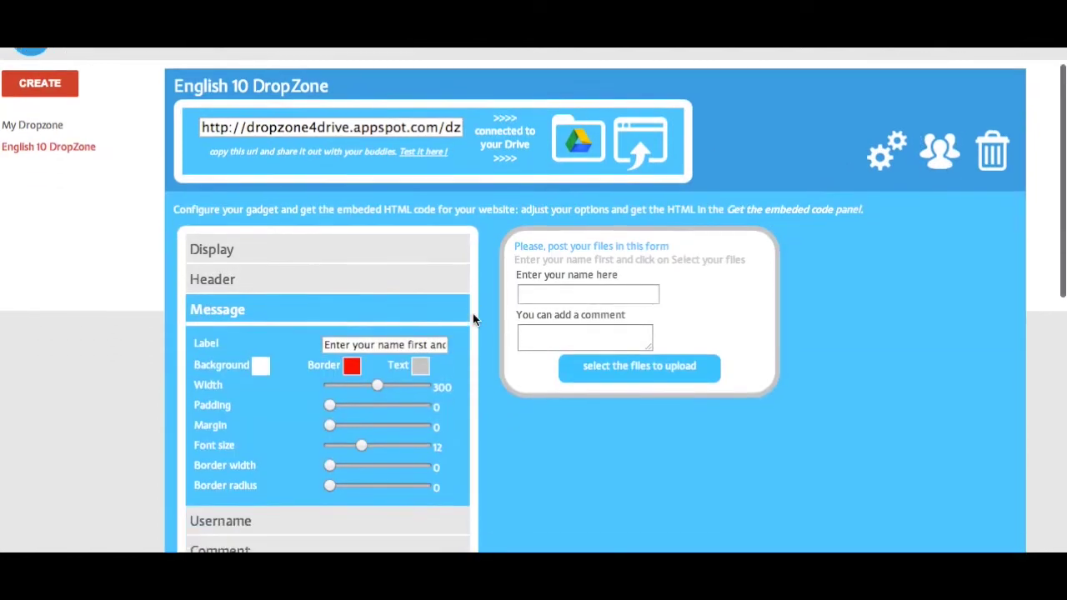
# In the gadget's Display settings, set the border color to yellow and the text color to teal.
pyautogui.click(283, 207)
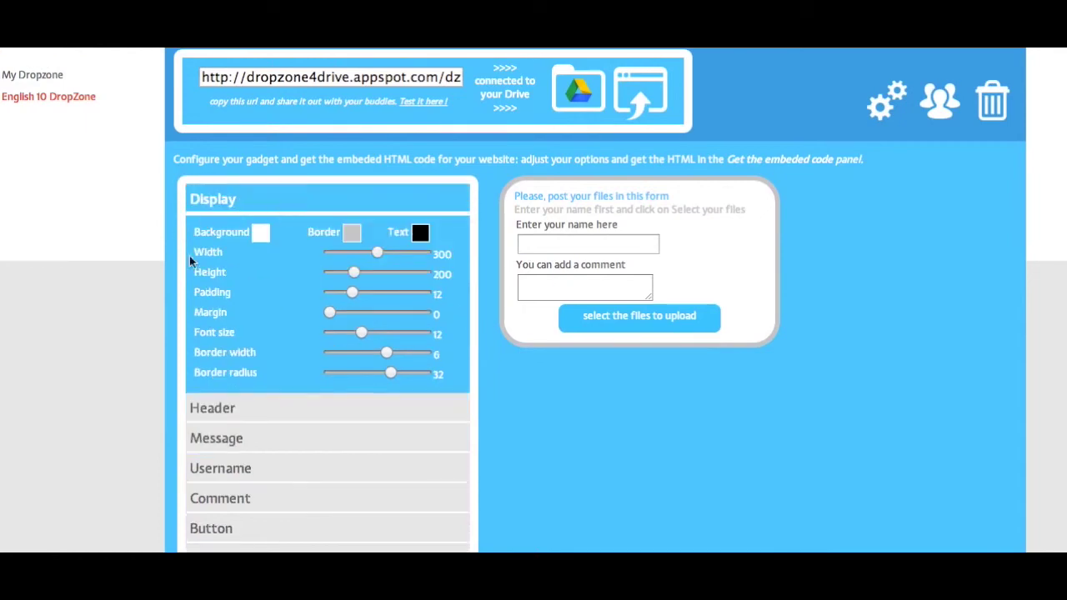
pyautogui.click(351, 236)
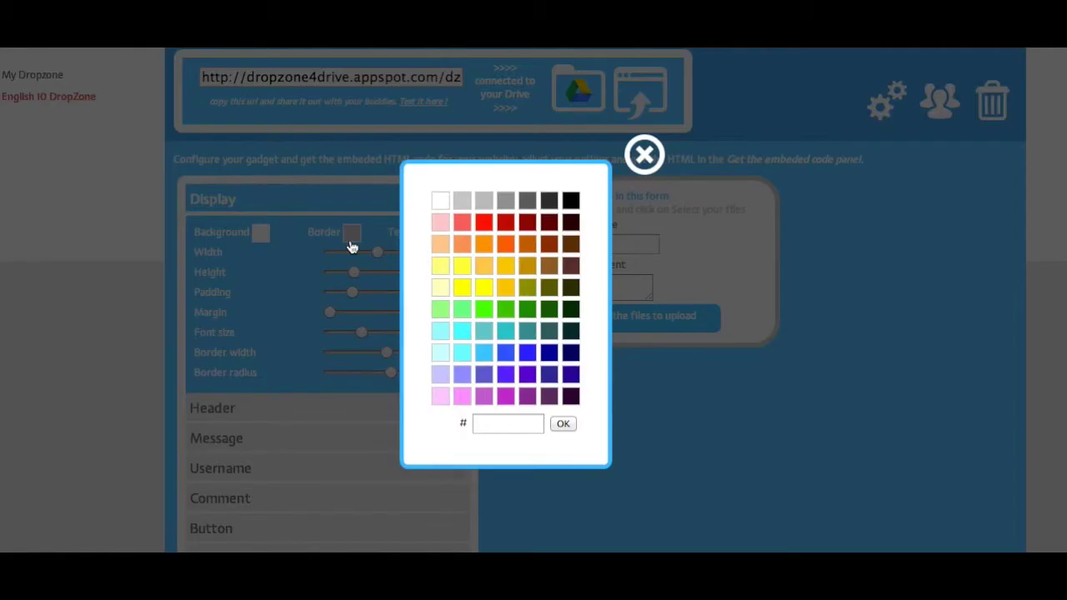
pyautogui.click(461, 290)
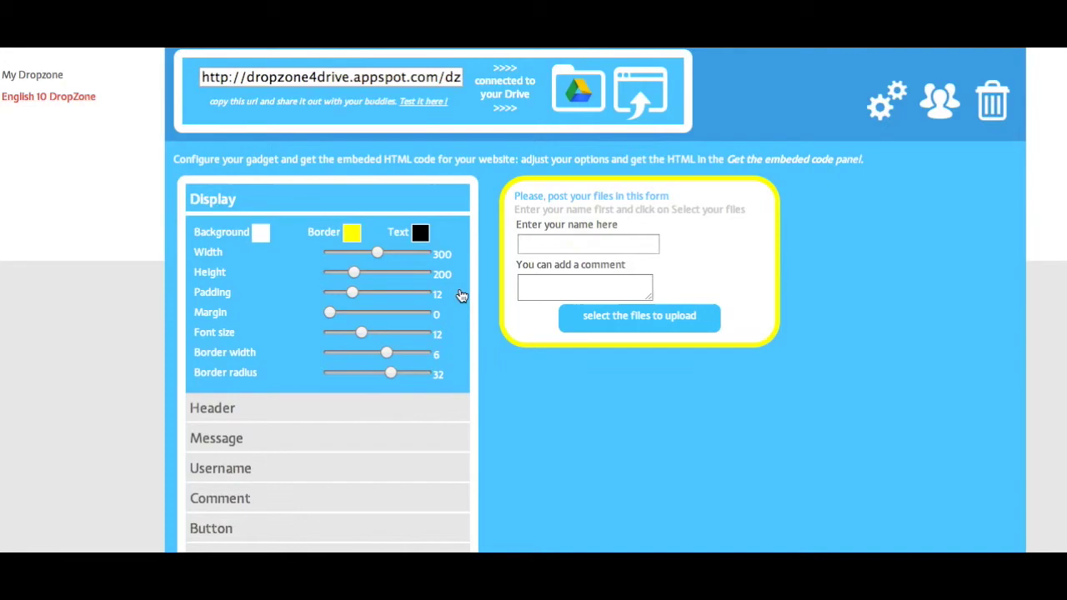
pyautogui.click(421, 235)
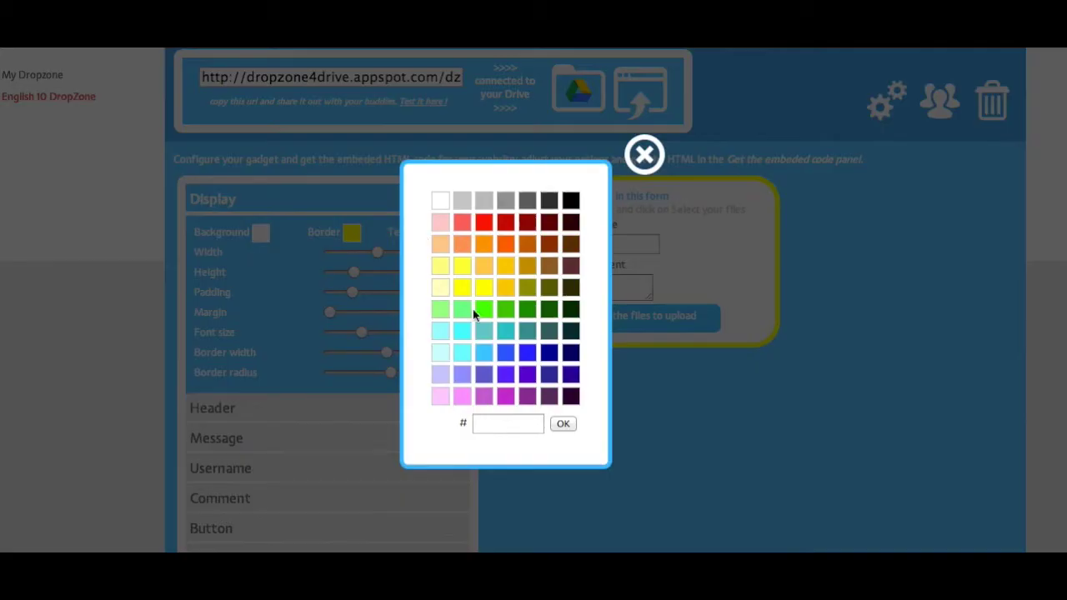
pyautogui.click(507, 336)
# Change the gadget's header label to "Please post your homework here".
pyautogui.scroll(-3, 364, 359)
pyautogui.click(329, 307)
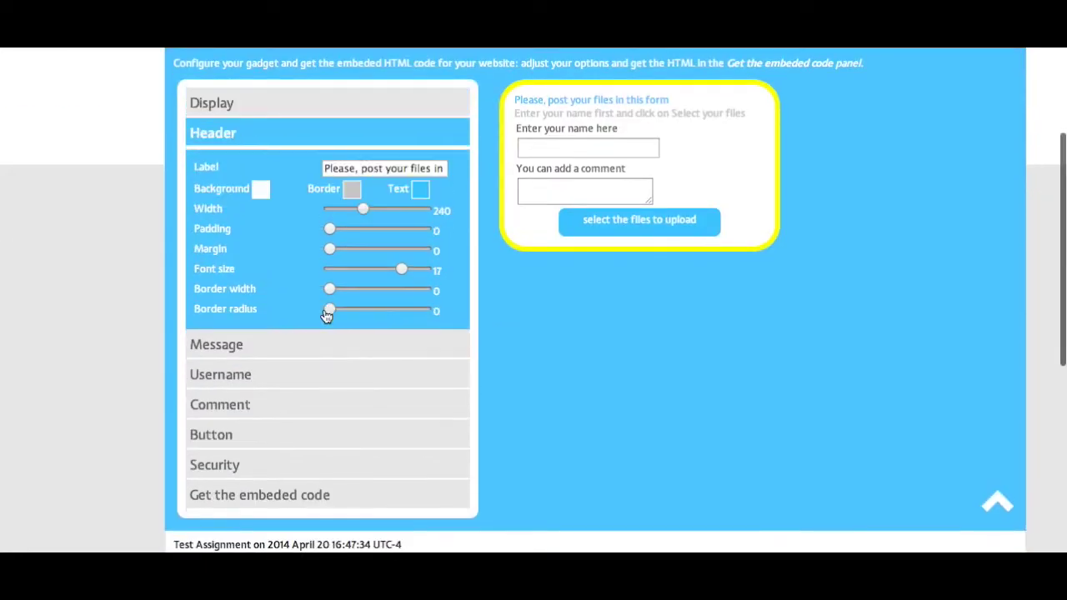
pyautogui.tripleClick(375, 168)
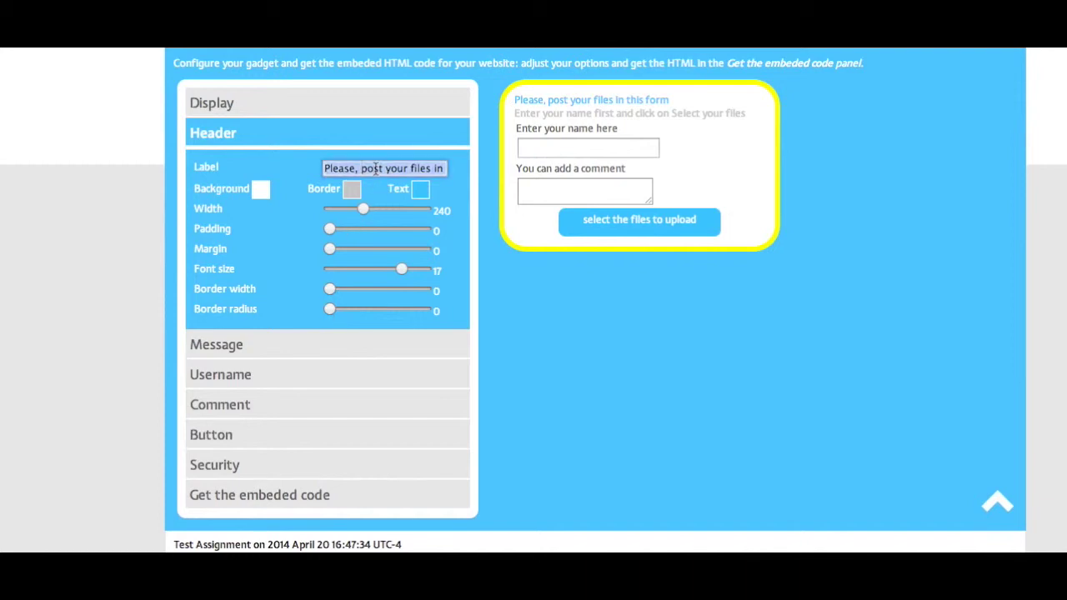
pyautogui.write('Please post your homework here')
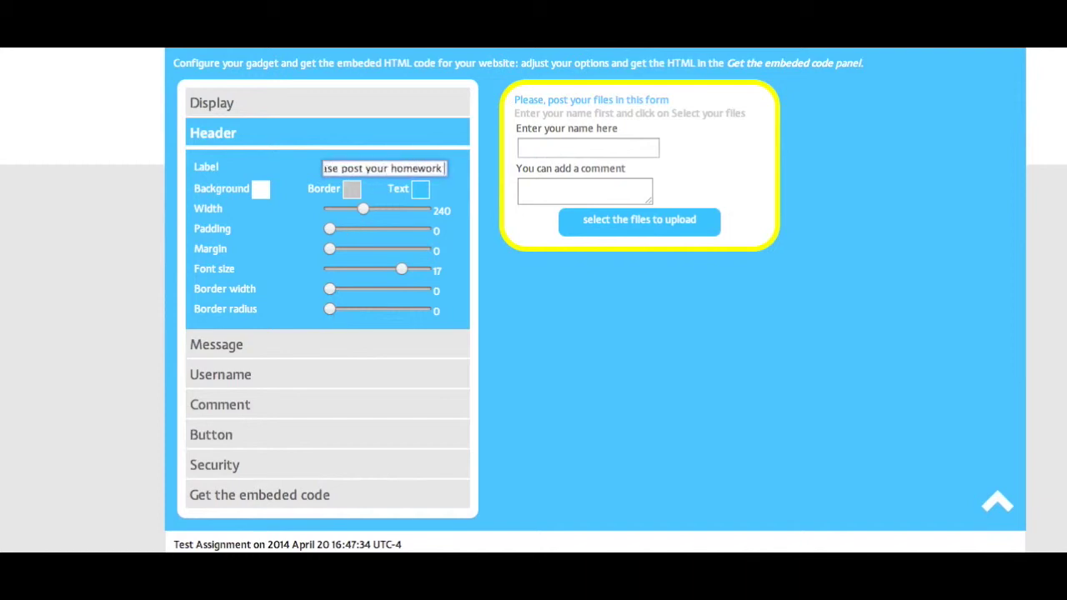
# Examine the gadget's Message, Username, Comment, Button and Security settings, including the captcha and maximum upload size options.
pyautogui.click(283, 347)
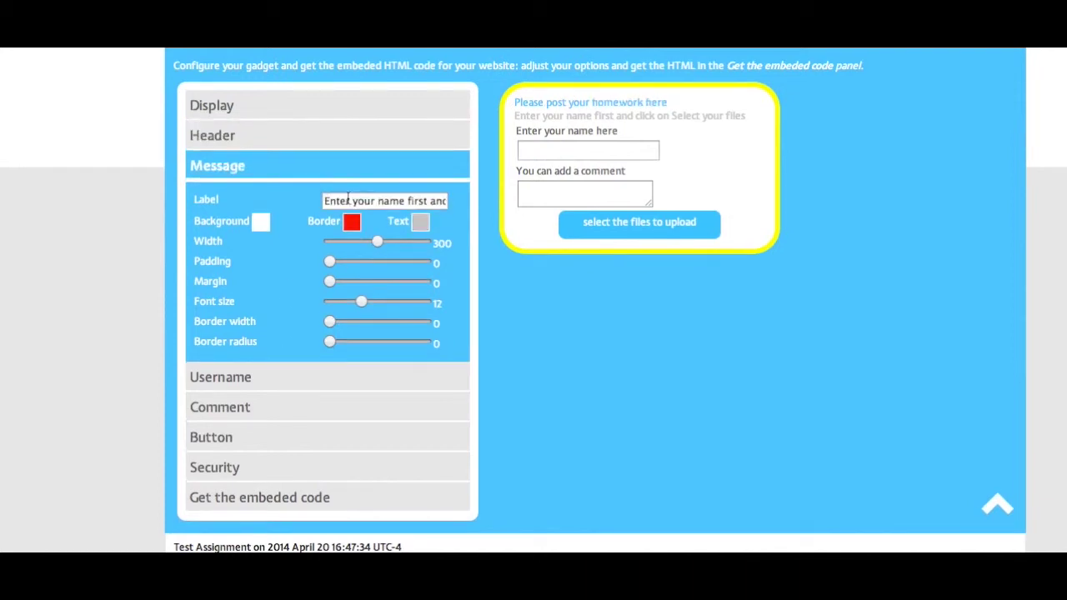
pyautogui.click(275, 382)
pyautogui.tripleClick(353, 232)
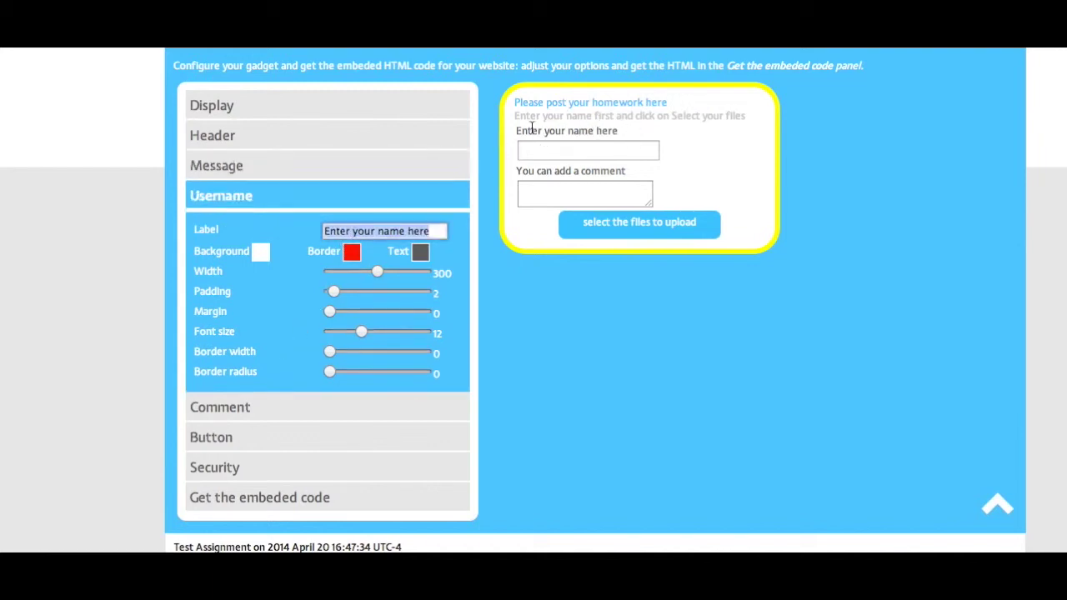
pyautogui.click(288, 407)
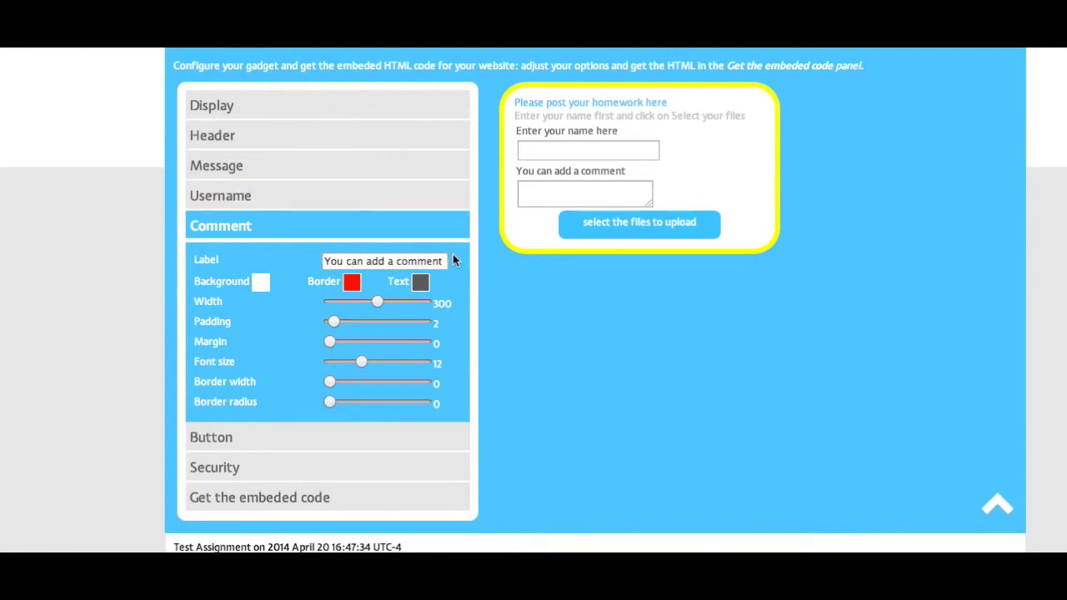
pyautogui.scroll(-1, 325, 284)
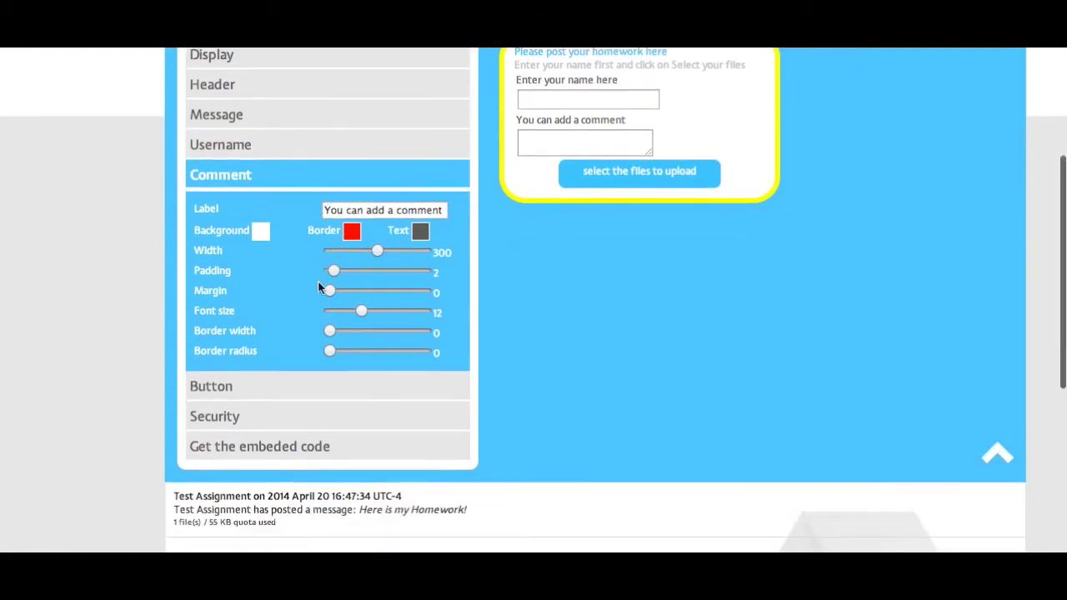
pyautogui.click(275, 396)
pyautogui.scroll(1, 531, 311)
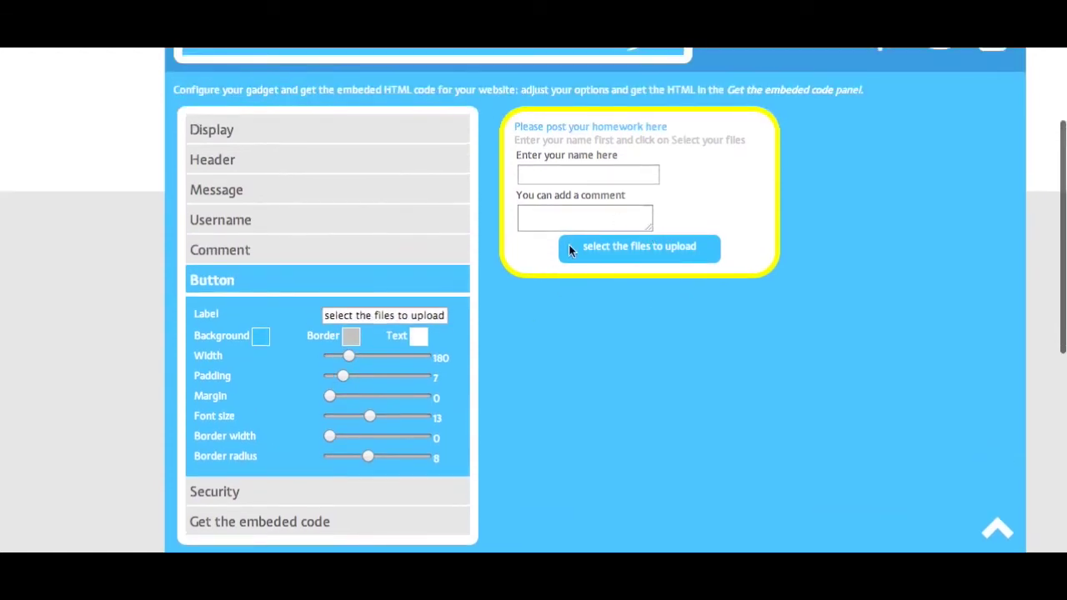
pyautogui.scroll(-1, 377, 366)
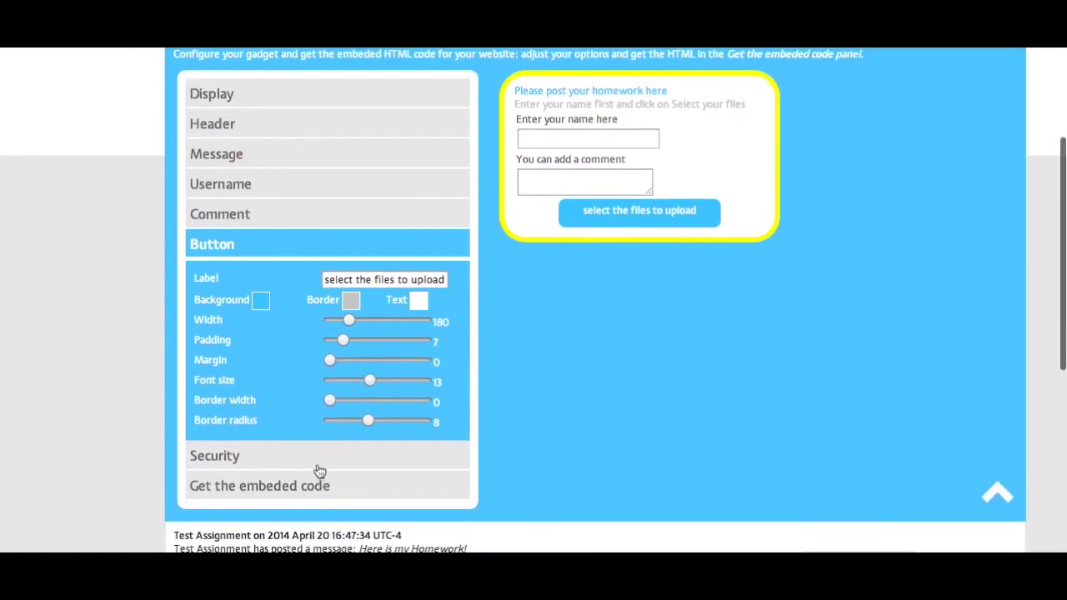
pyautogui.click(319, 471)
pyautogui.scroll(2, 507, 332)
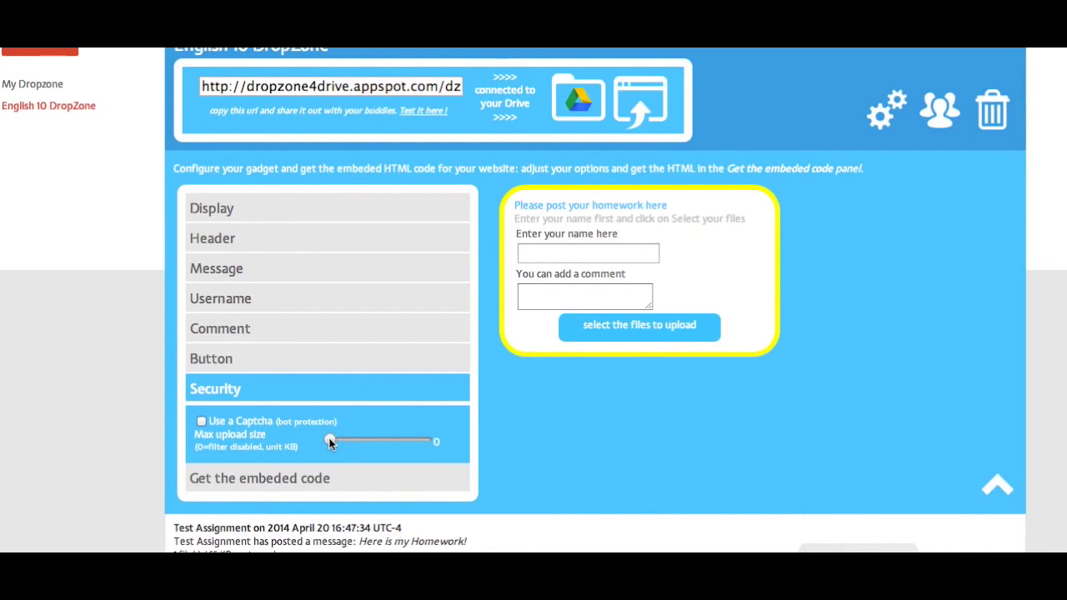
# Display the gadget's HTML embed code for a web page and close the gadget configuration.
pyautogui.click(284, 480)
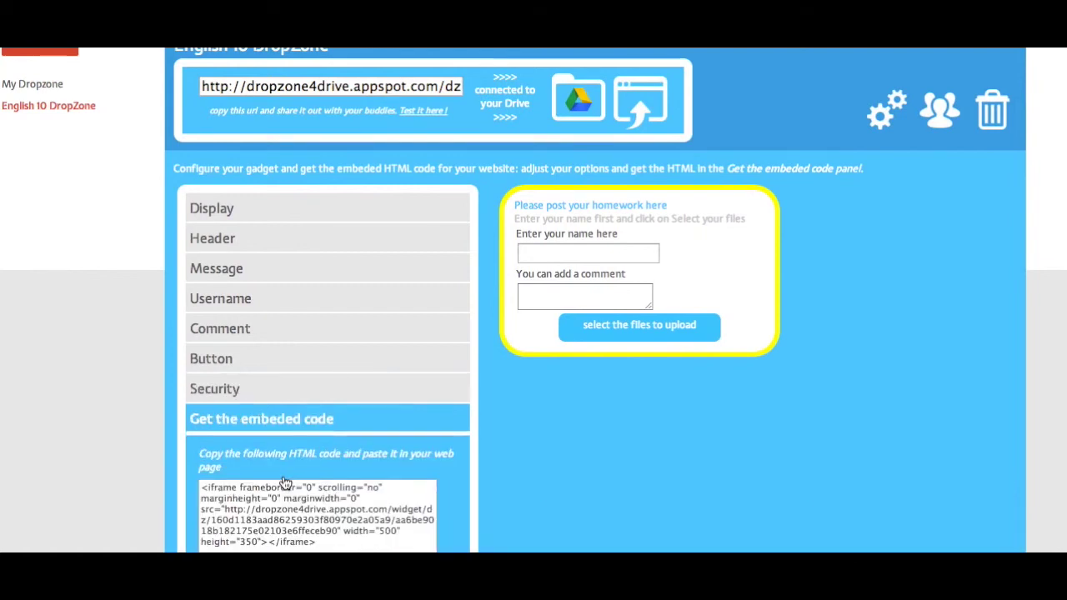
pyautogui.scroll(-2, 283, 482)
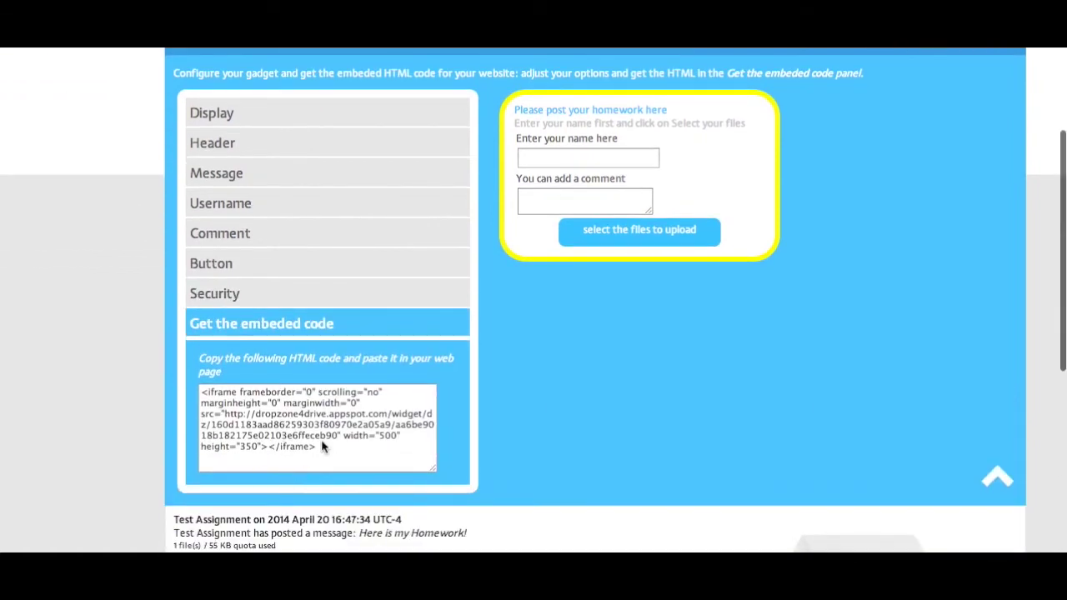
pyautogui.scroll(4, 322, 414)
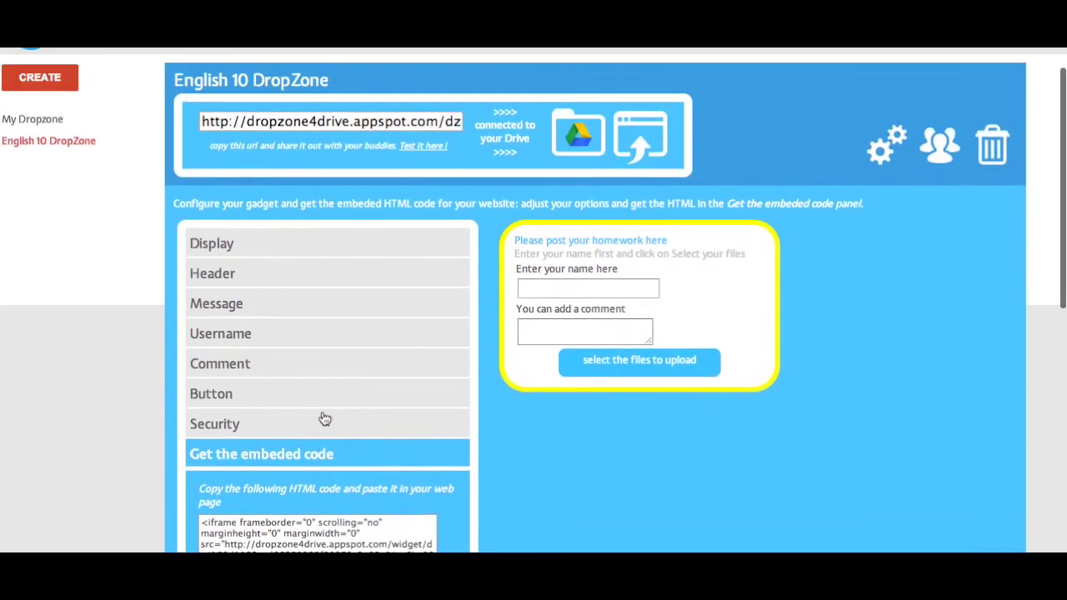
pyautogui.click(886, 184)
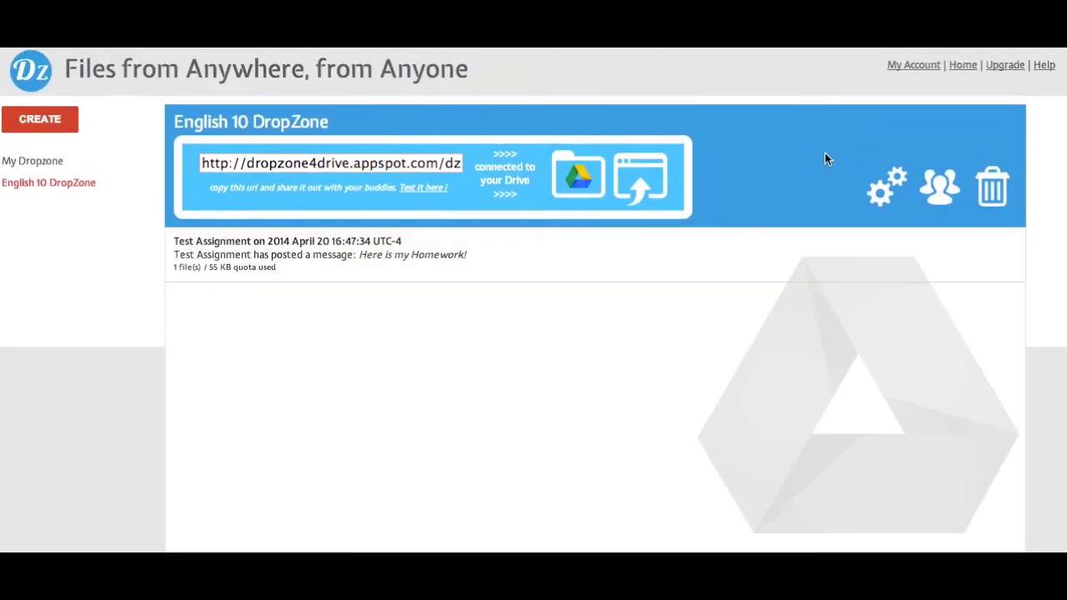